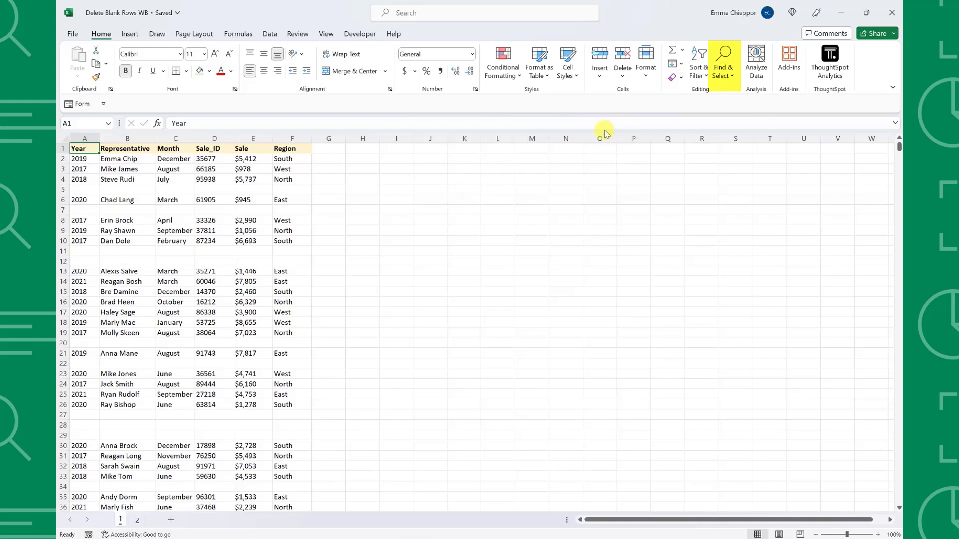
# - Use Go To Special with the Blanks option to select every empty cell in the sheet 1 table
pyautogui.click(724, 75)
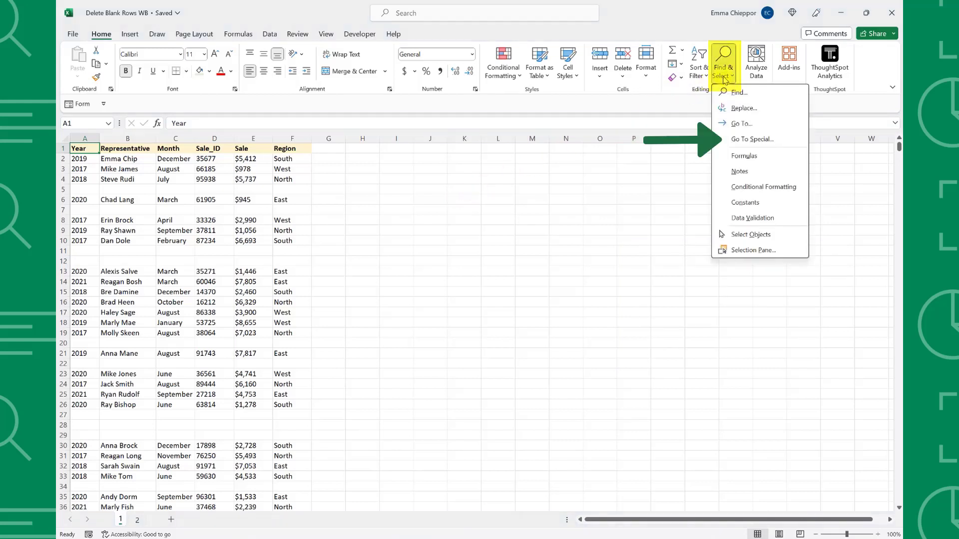
pyautogui.click(737, 143)
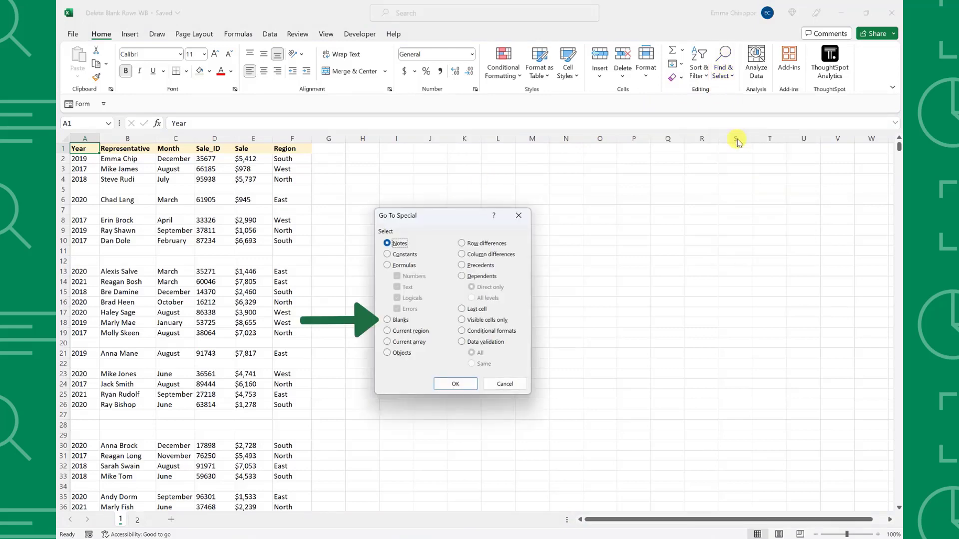
pyautogui.click(387, 322)
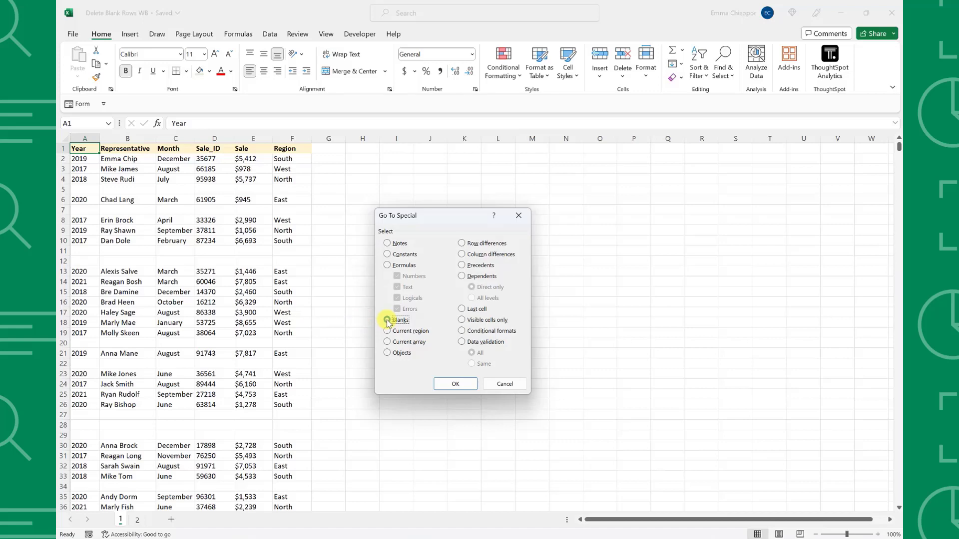
pyautogui.click(446, 383)
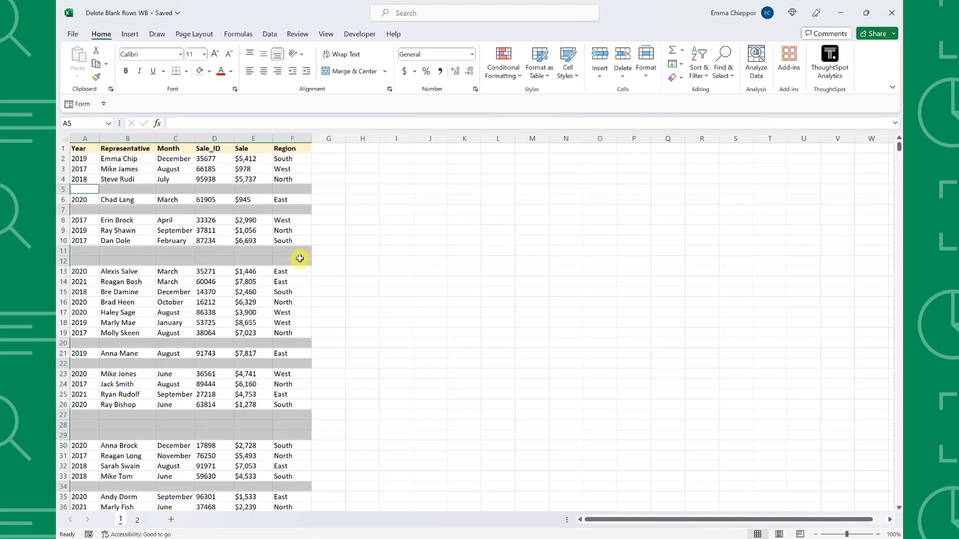
# - Delete the entire rows containing the selected blank cells from the sheet 1 table
pyautogui.rightClick(299, 258)
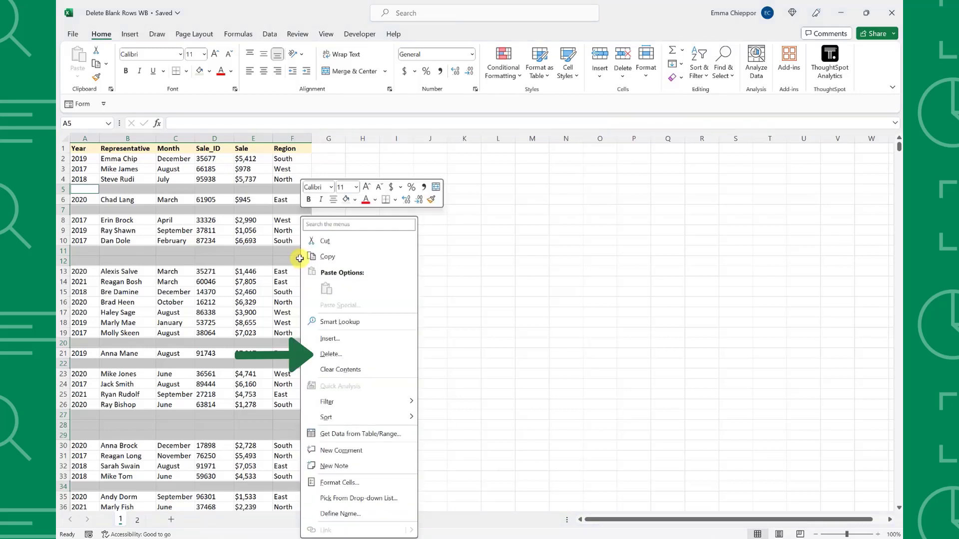
pyautogui.click(331, 354)
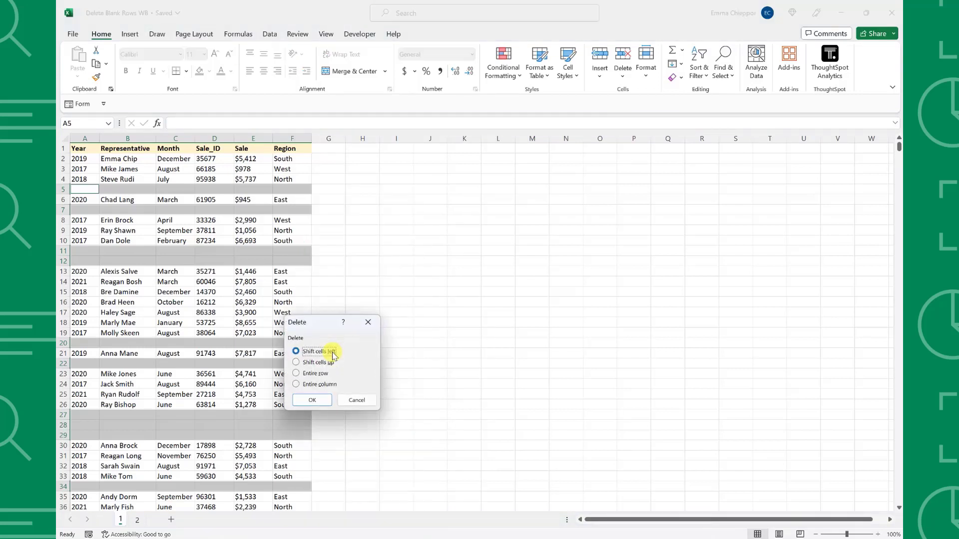
pyautogui.click(298, 373)
pyautogui.click(312, 400)
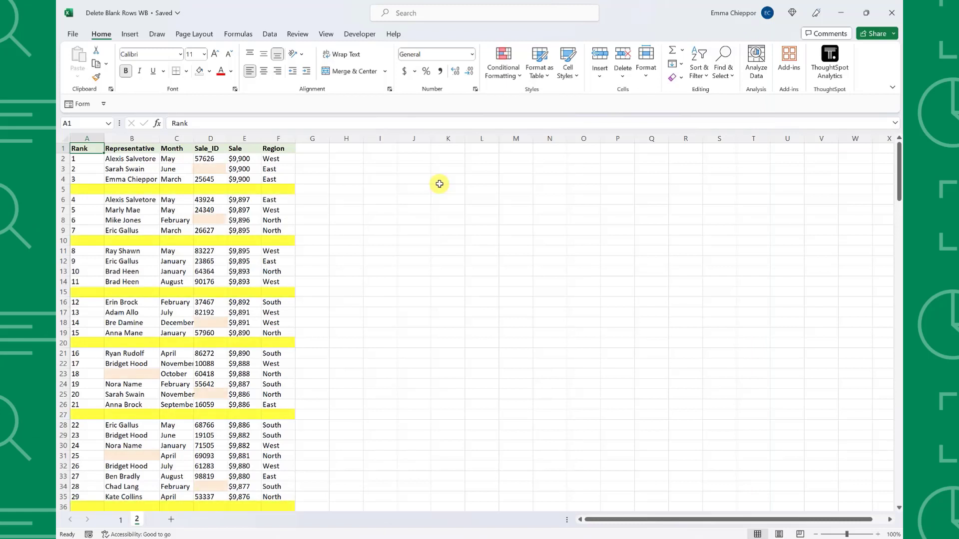
pyautogui.click(723, 64)
pyautogui.click(734, 142)
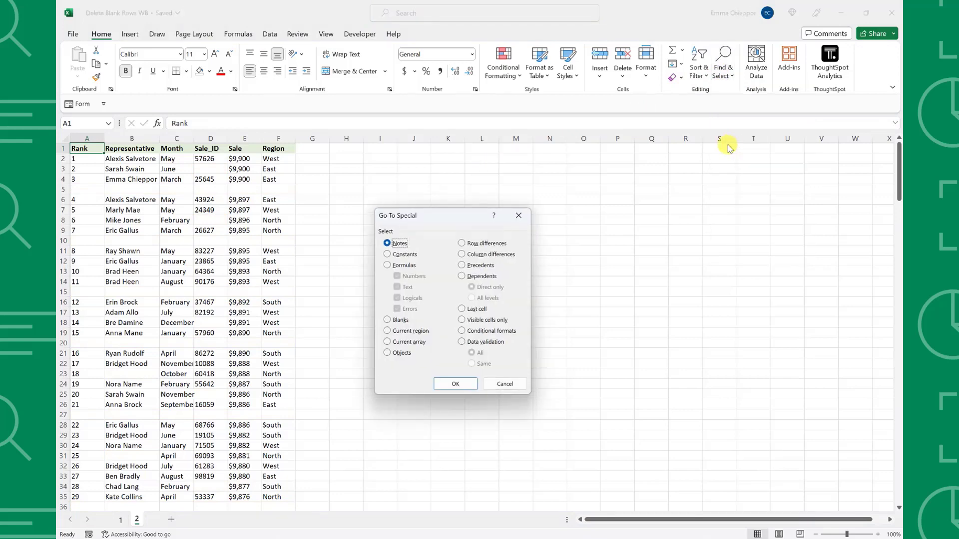
pyautogui.click(388, 320)
pyautogui.click(441, 382)
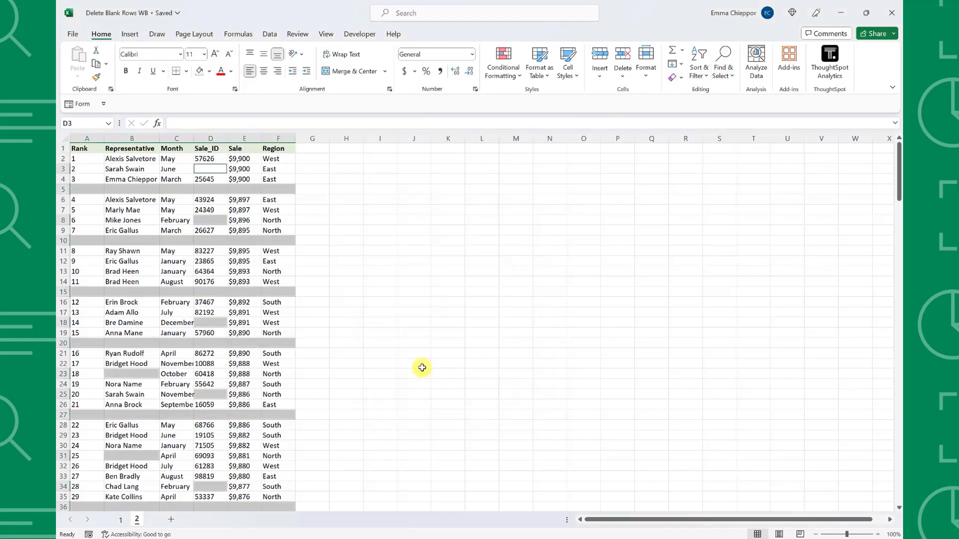
pyautogui.rightClick(281, 295)
pyautogui.click(311, 354)
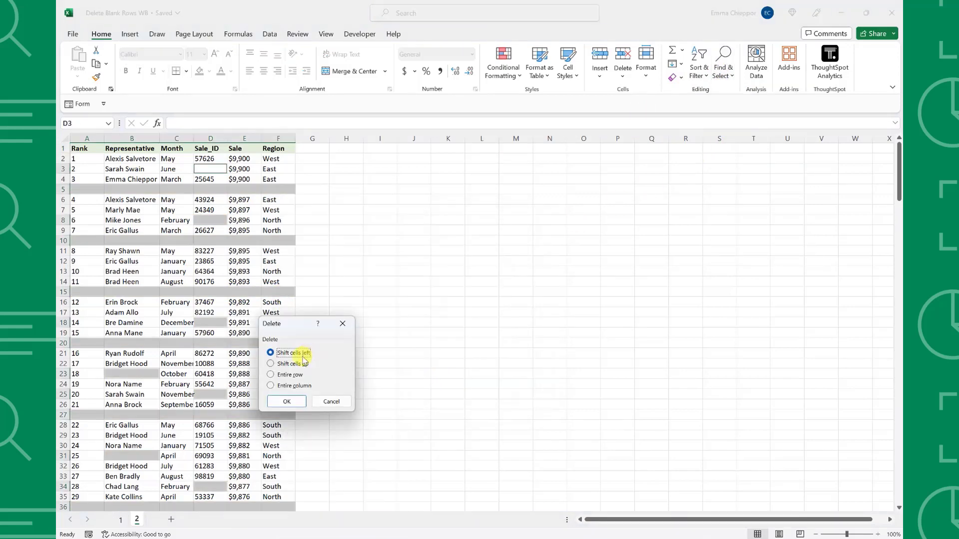
pyautogui.click(279, 376)
pyautogui.click(288, 403)
pyautogui.press('Up')
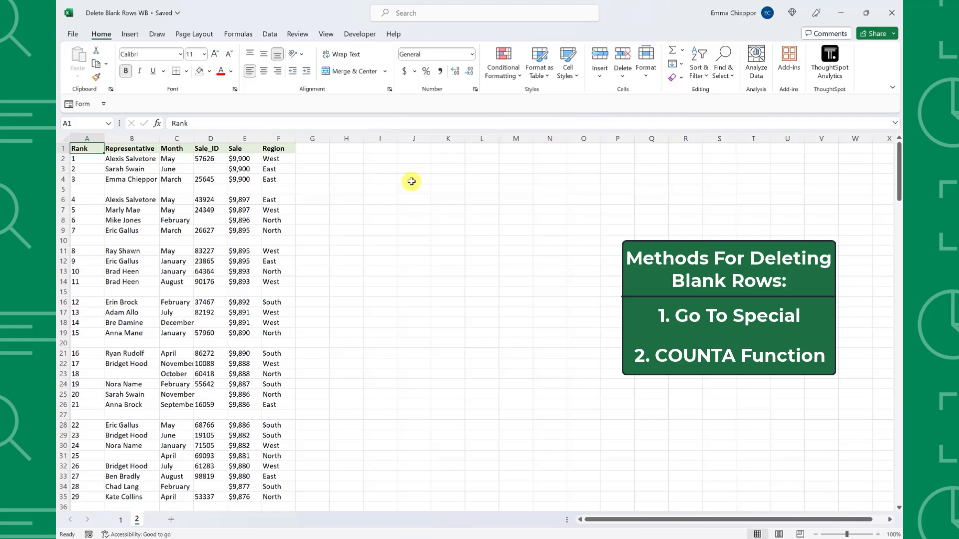
# - Enter =COUNTA(A2:F2) in G2 and fill it down the whole of helper column G
pyautogui.click(323, 158)
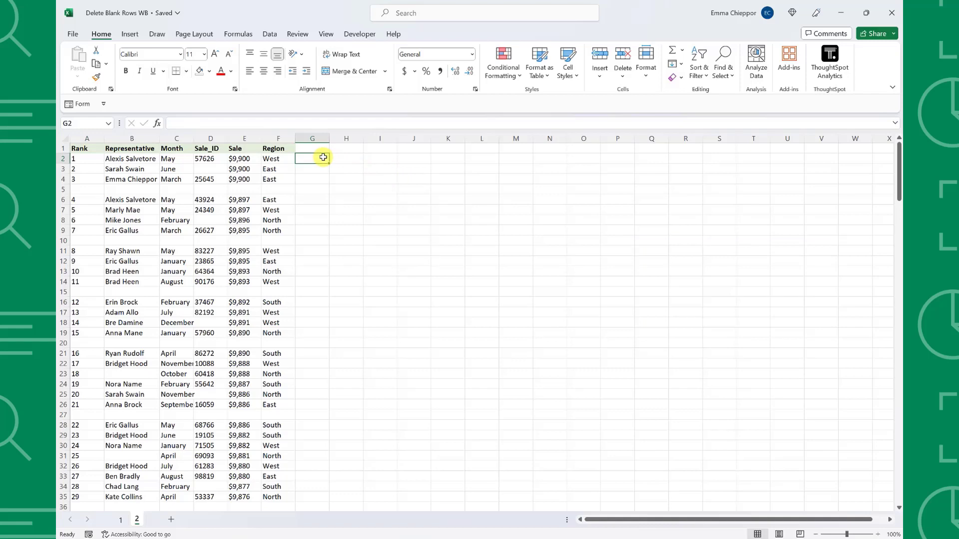
pyautogui.write('=COUNTA(')
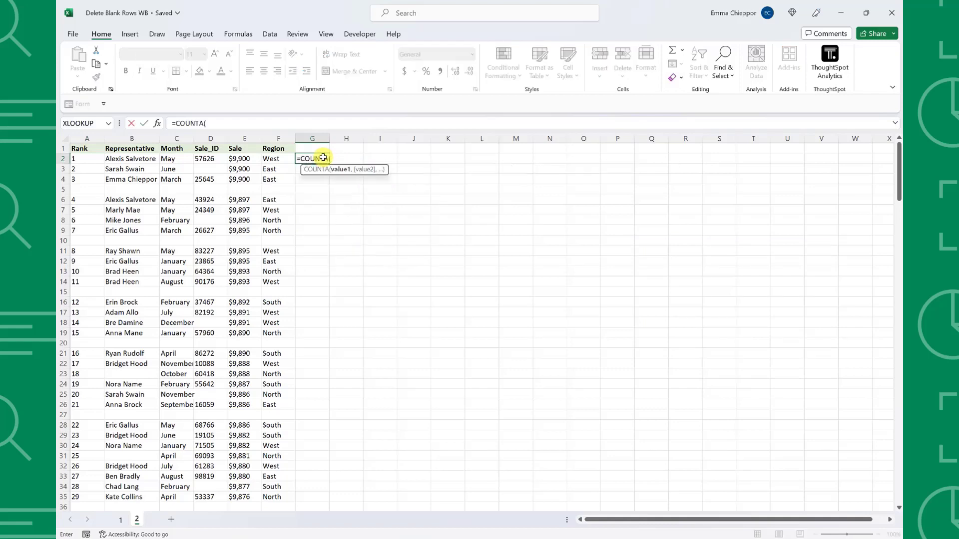
pyautogui.moveTo(97, 158); pyautogui.dragTo(266, 160)
pyautogui.press('Return')
pyautogui.click(308, 157)
pyautogui.doubleClick(329, 164)
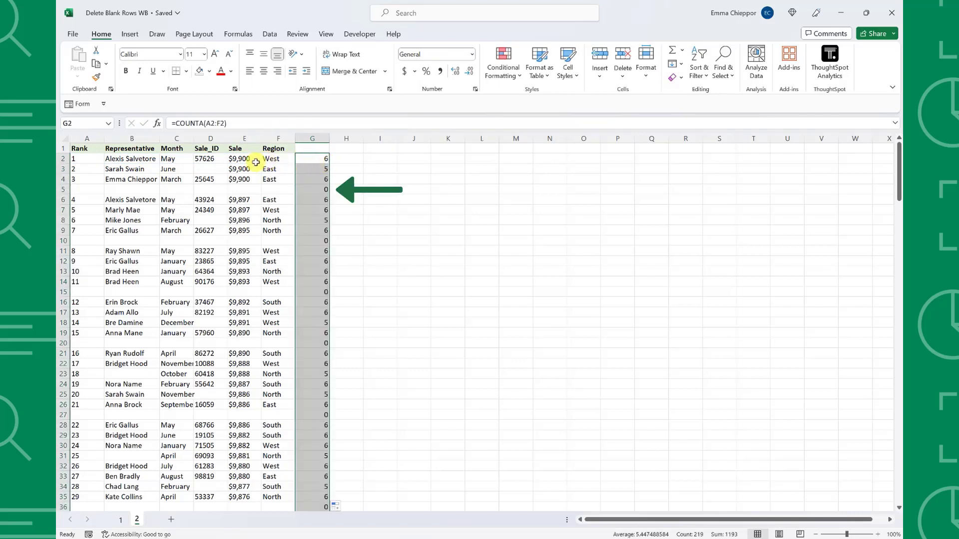
pyautogui.click(101, 161)
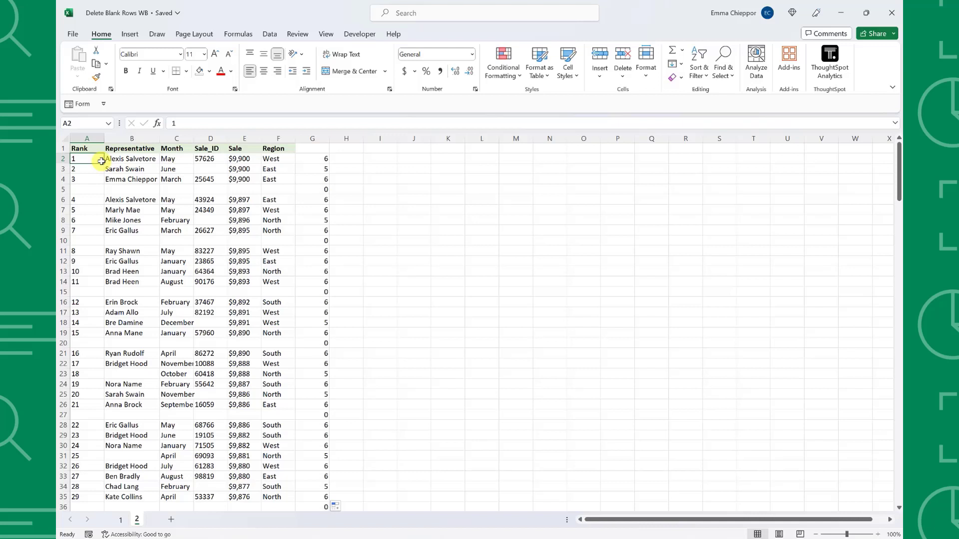
# - Turn on filtering and show only the rows where helper column G equals 0
pyautogui.click(699, 73)
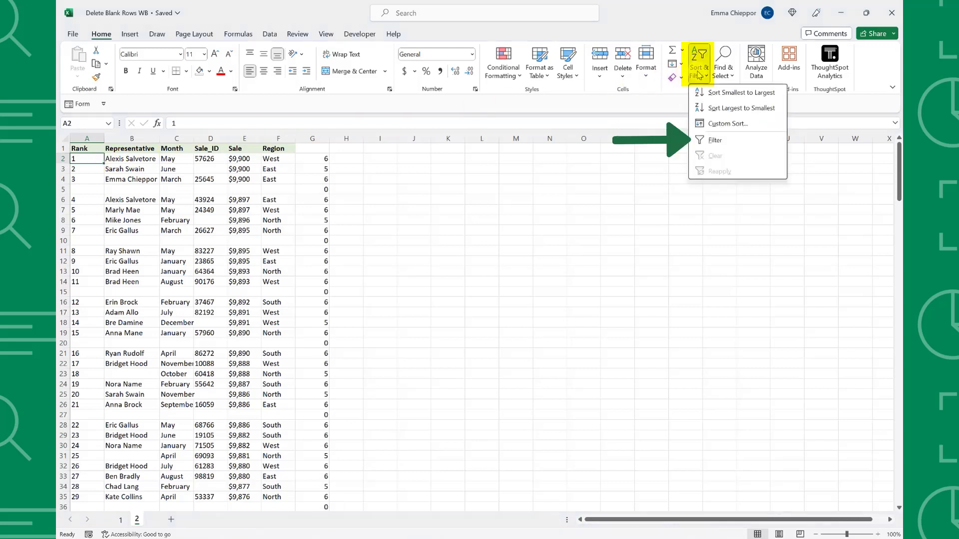
pyautogui.click(702, 142)
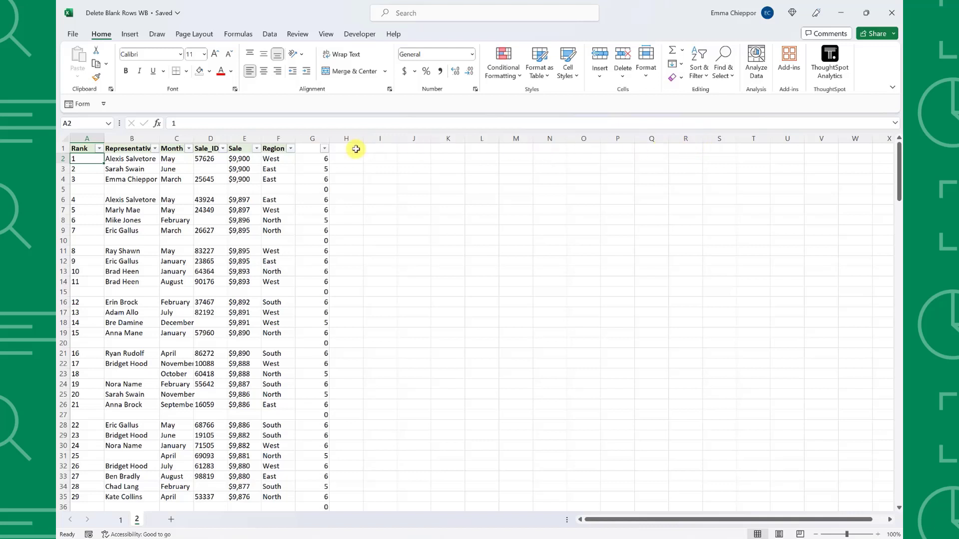
pyautogui.click(325, 148)
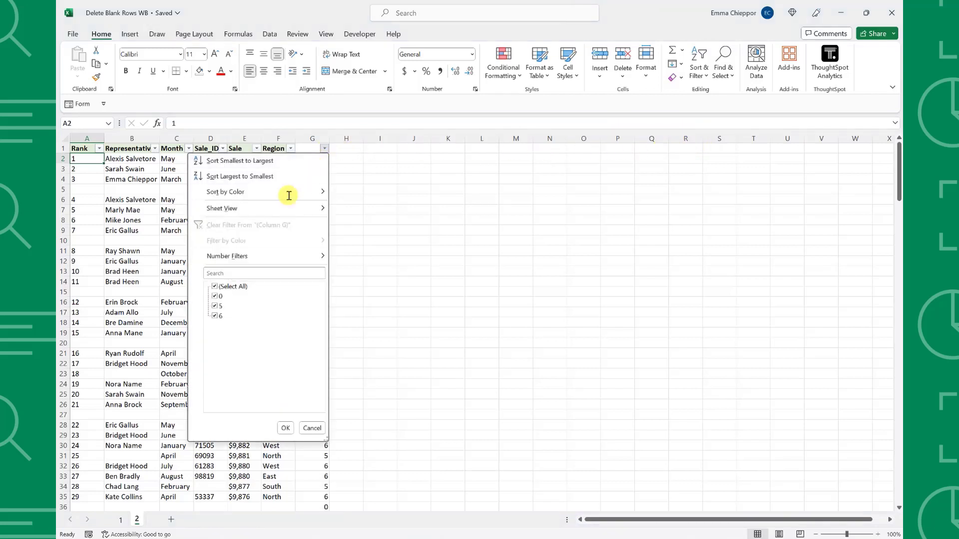
pyautogui.click(216, 288)
pyautogui.click(215, 297)
pyautogui.click(285, 428)
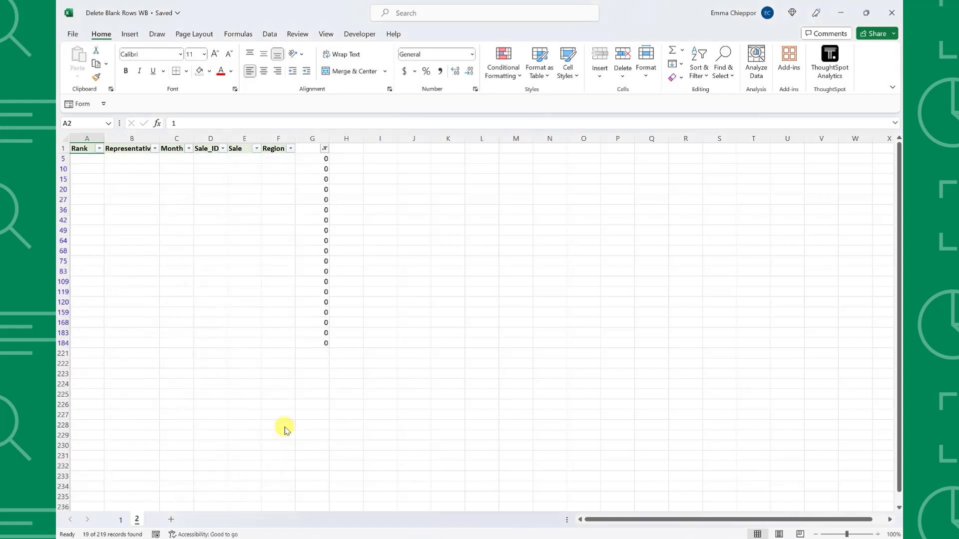
# - Select the 19 visible zero-count rows across to column G and delete them
pyautogui.press('Down')
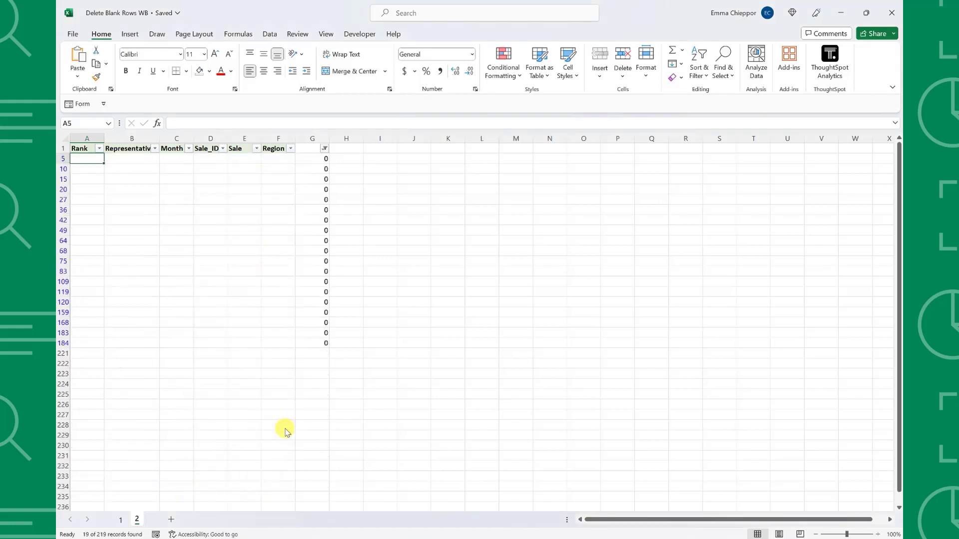
pyautogui.hotkey('ctrl', 'shift', 'Right')
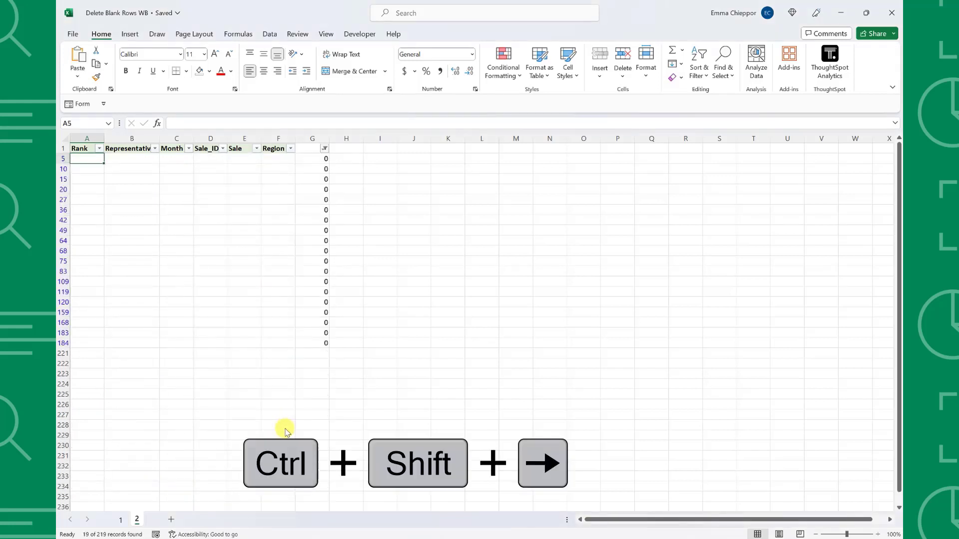
pyautogui.hotkey('ctrl', 'shift', 'Down')
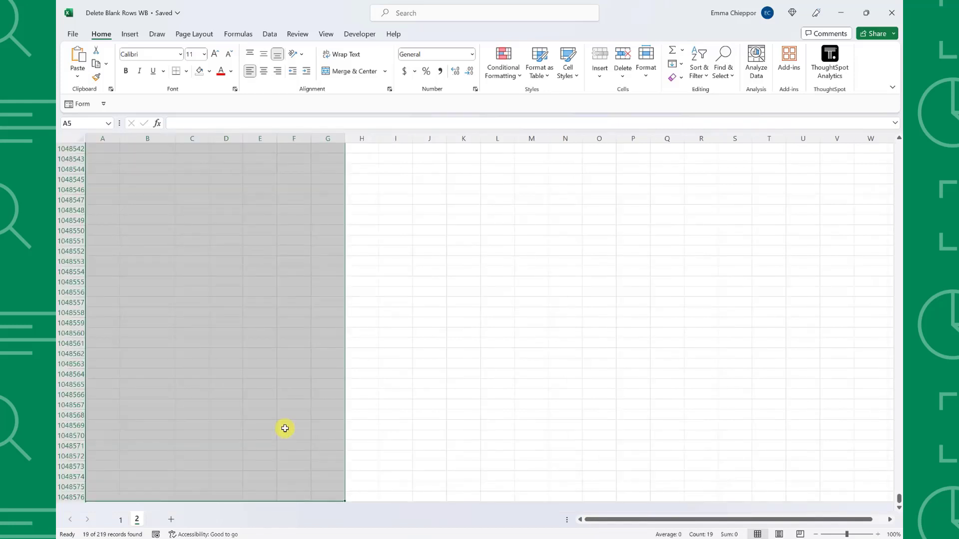
pyautogui.rightClick(285, 430)
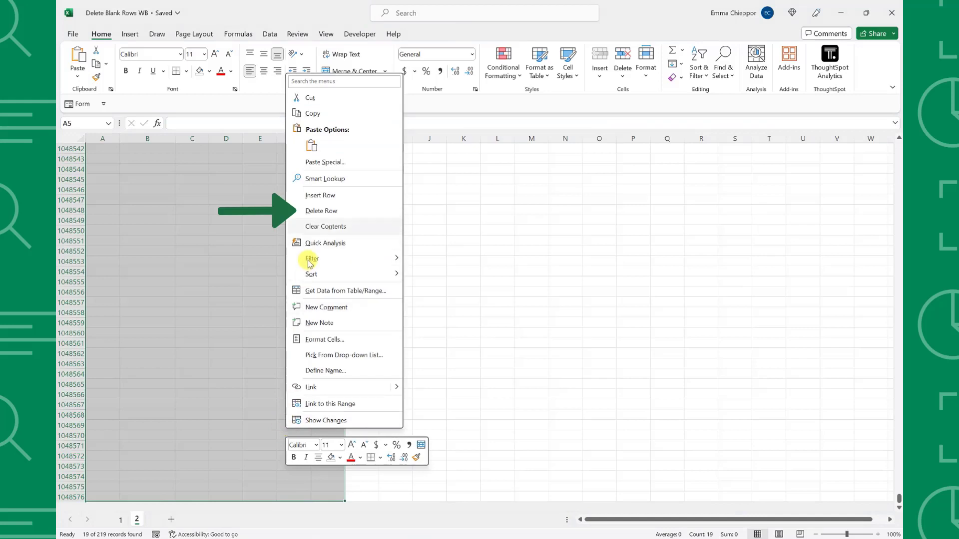
pyautogui.click(314, 211)
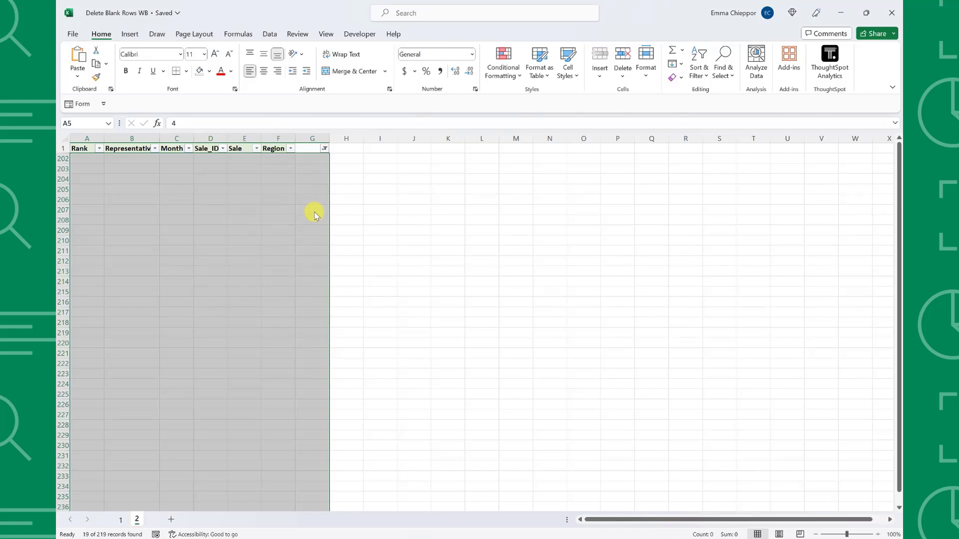
# - Turn off the filter to show all rows and clear the helper counts in column G
pyautogui.click(699, 67)
pyautogui.click(713, 139)
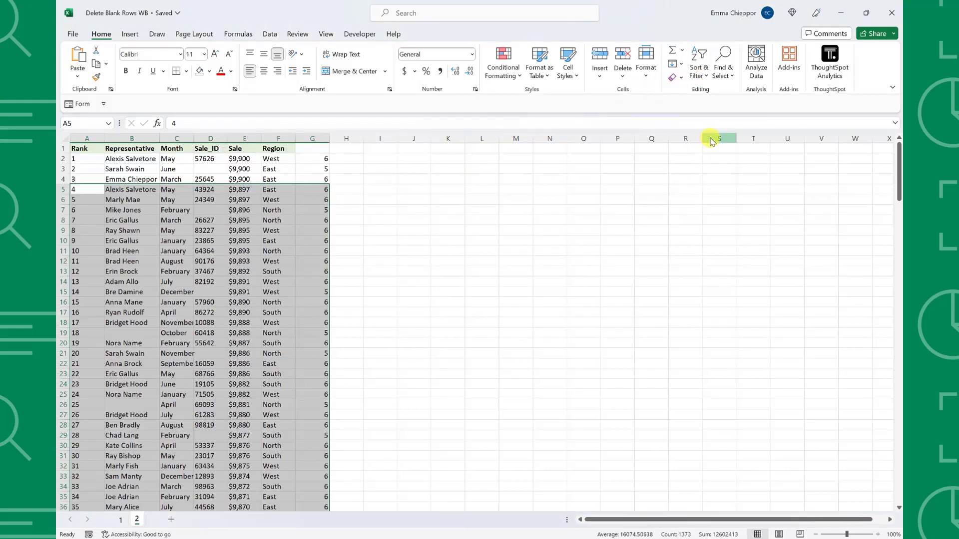
pyautogui.click(318, 140)
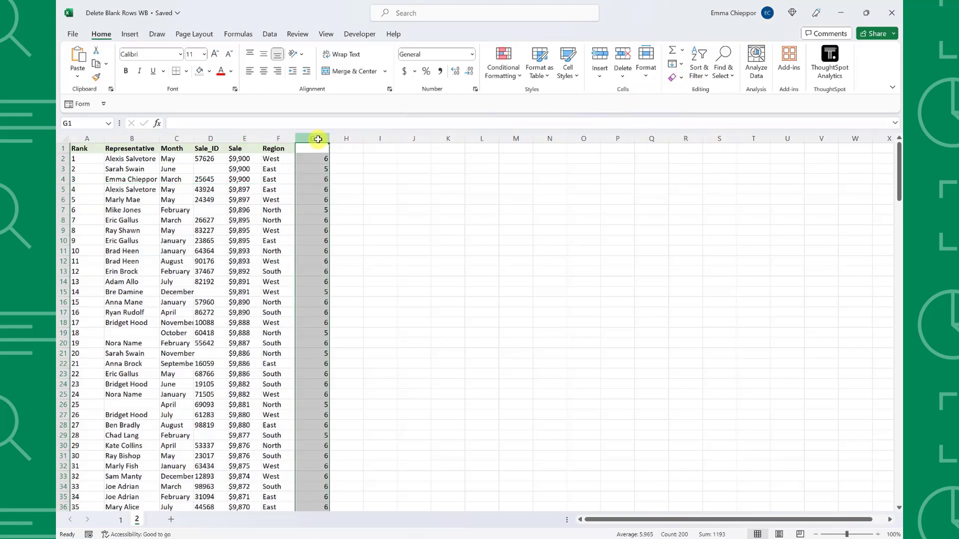
pyautogui.hotkey('ctrl', 'z')
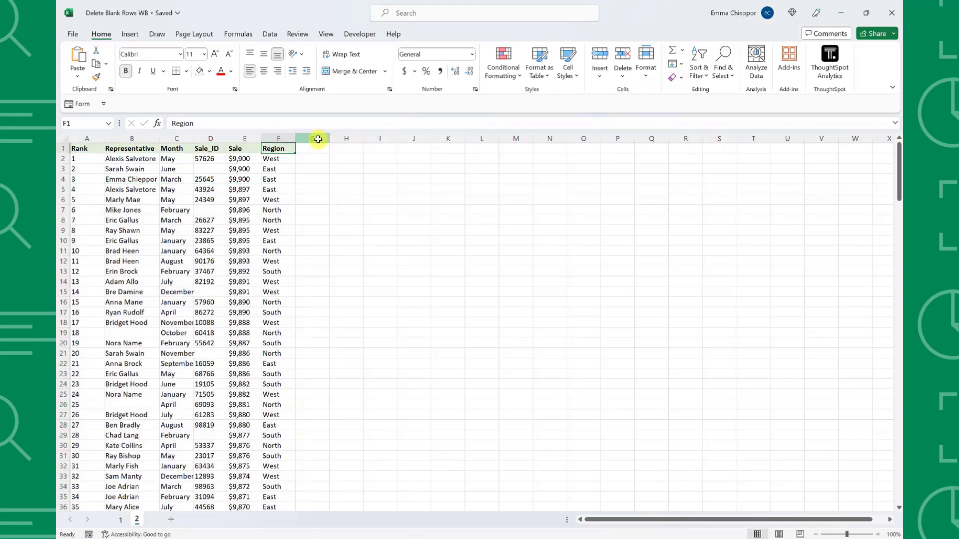